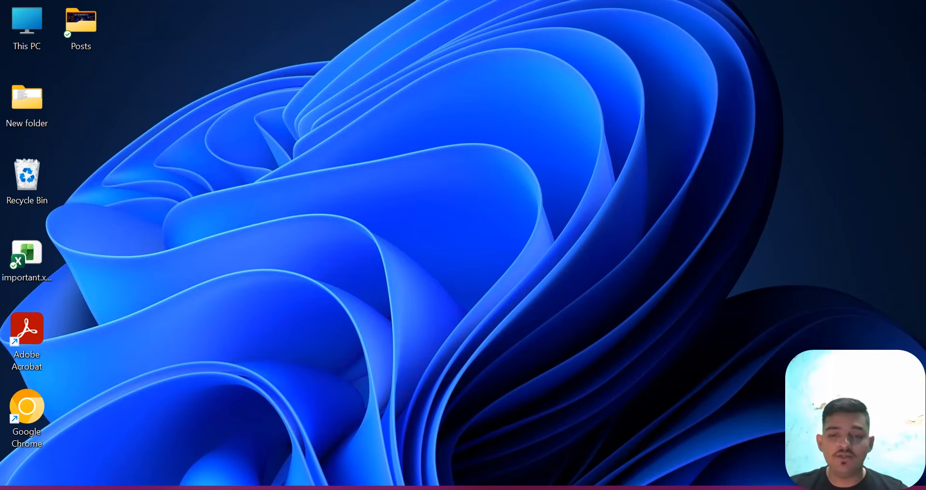
# Step: Launch Google Chrome, go to the Chrome Web Store and search it for "video downloader"
pyautogui.click(605, 488)
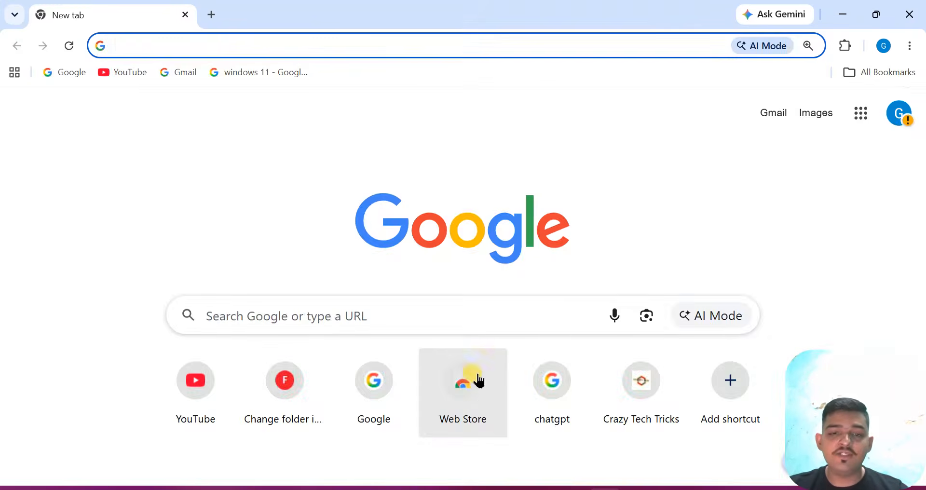
pyautogui.click(478, 385)
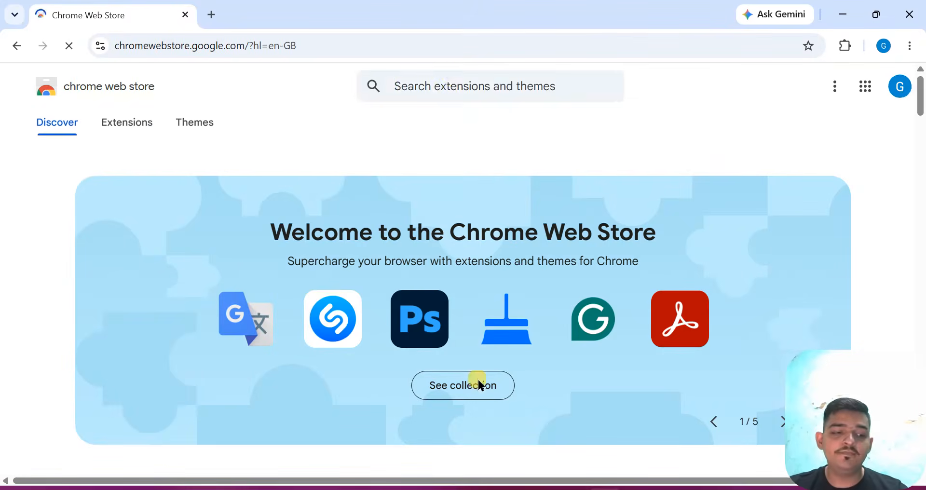
pyautogui.click(453, 82)
pyautogui.write('vid')
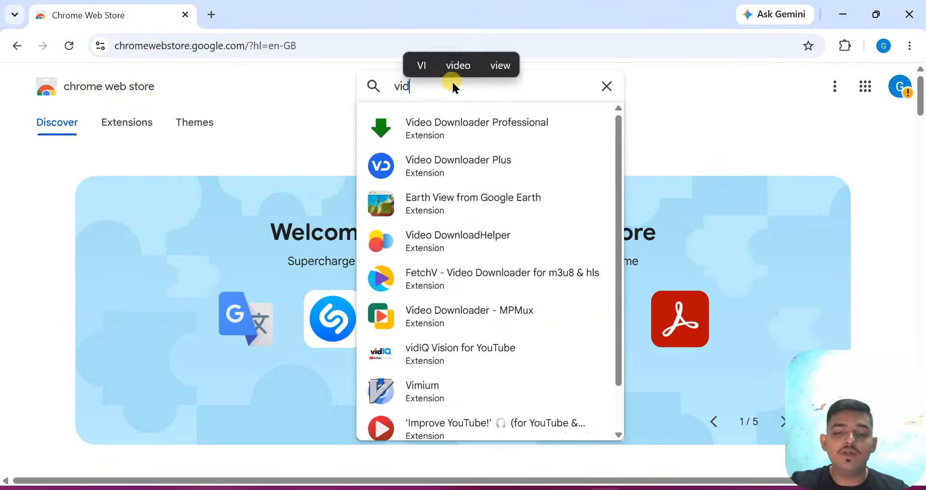
pyautogui.write('eo dow')
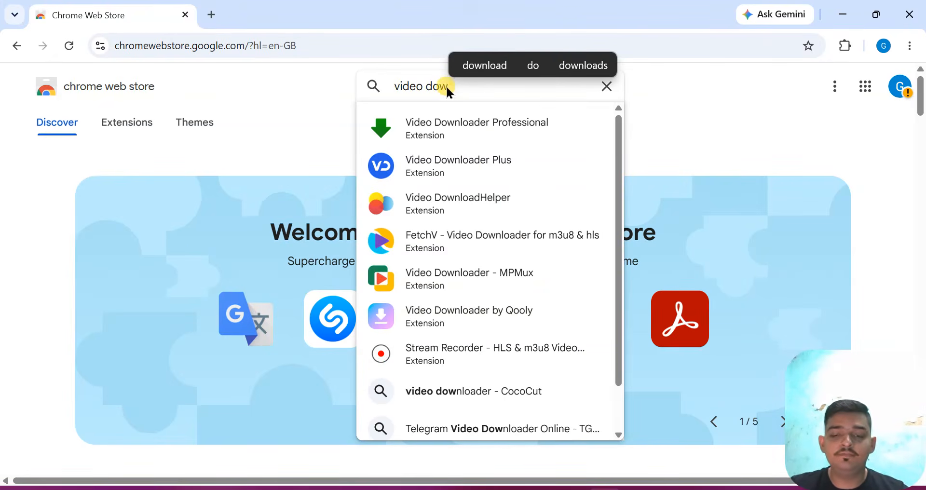
pyautogui.write('nloader')
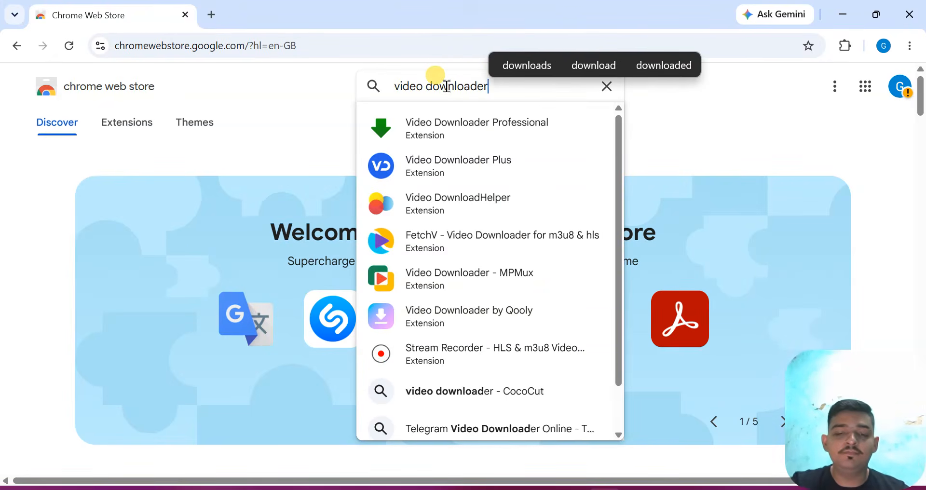
pyautogui.press('Return')
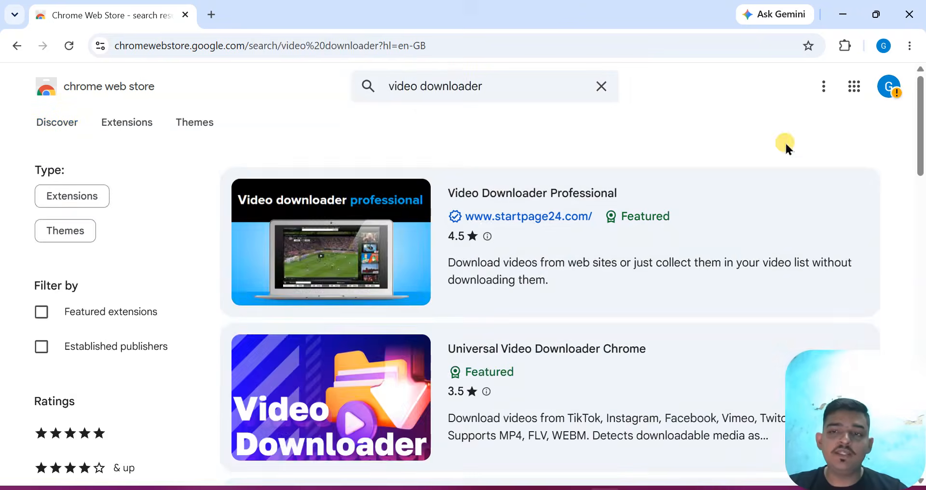
# Step: Open the Video Downloader Professional listing and add the extension to Chrome
pyautogui.moveTo(920, 130); pyautogui.dragTo(922, 87)
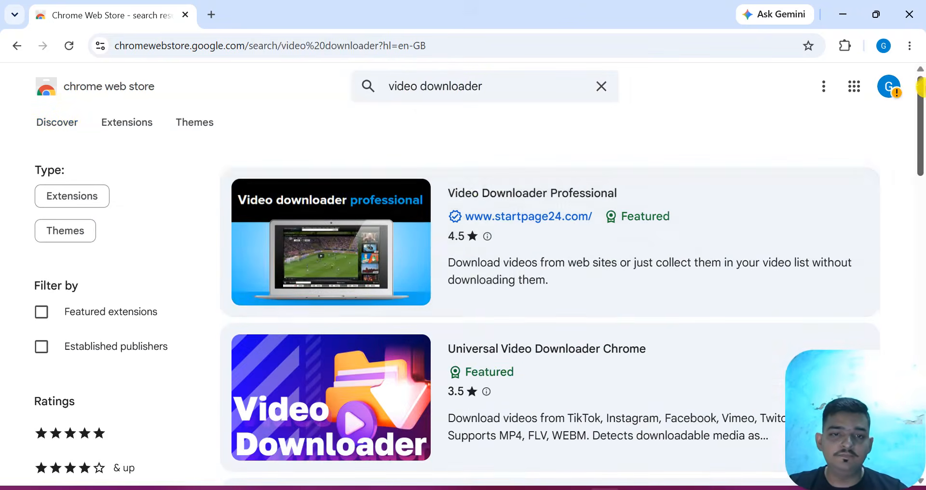
pyautogui.click(551, 192)
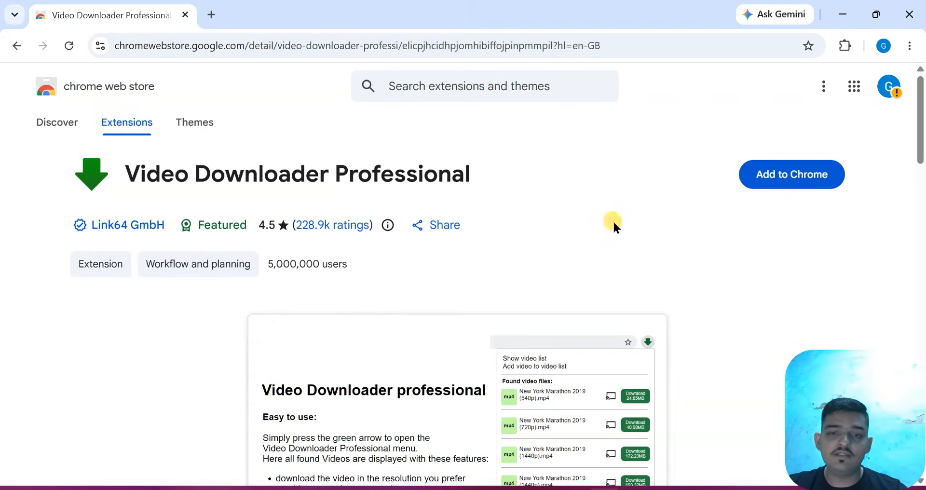
pyautogui.click(805, 172)
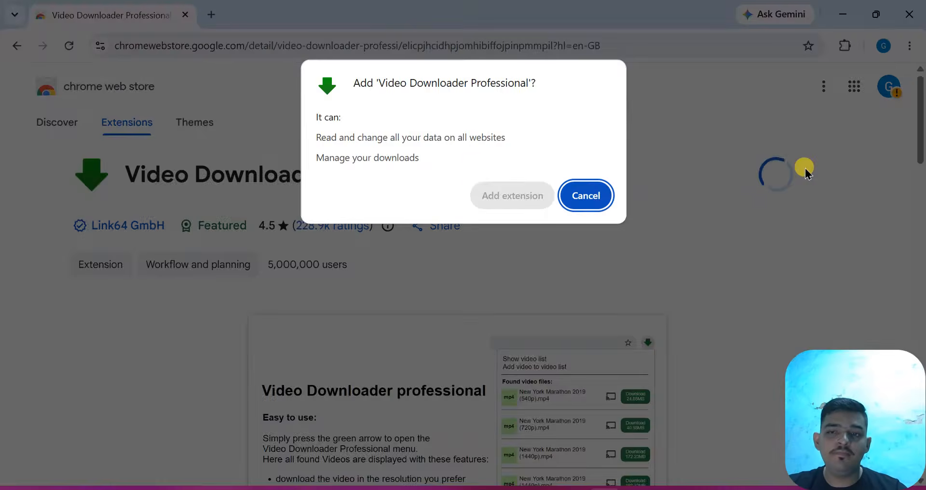
pyautogui.click(529, 194)
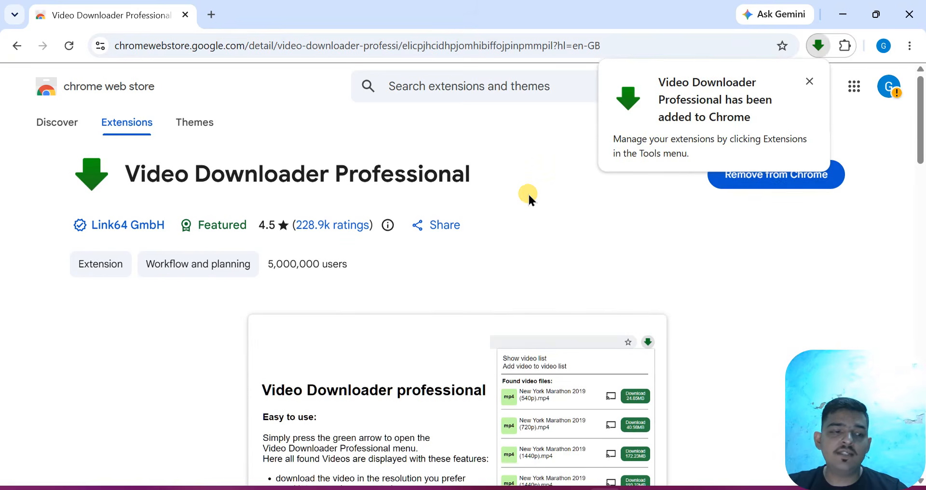
# Step: Pin the Video Downloader Professional extension so that it stays directly accessible in the browser
pyautogui.click(842, 46)
pyautogui.click(795, 222)
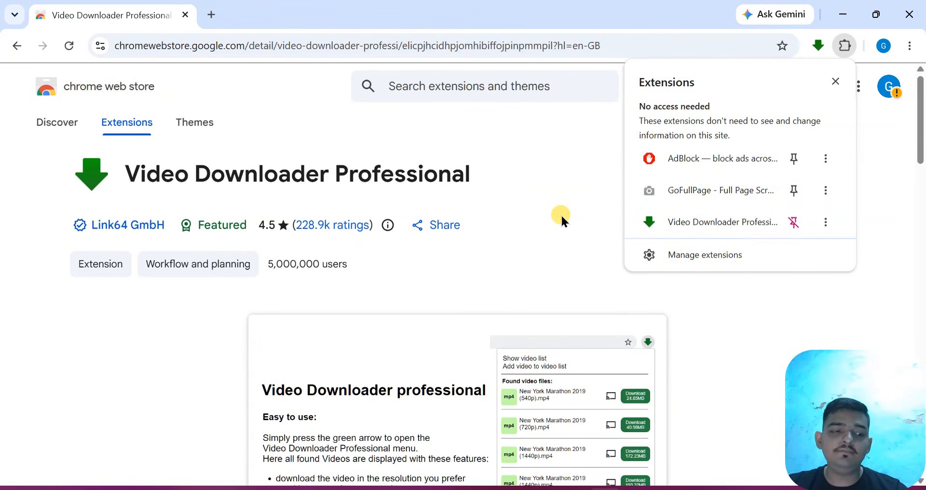
pyautogui.click(561, 215)
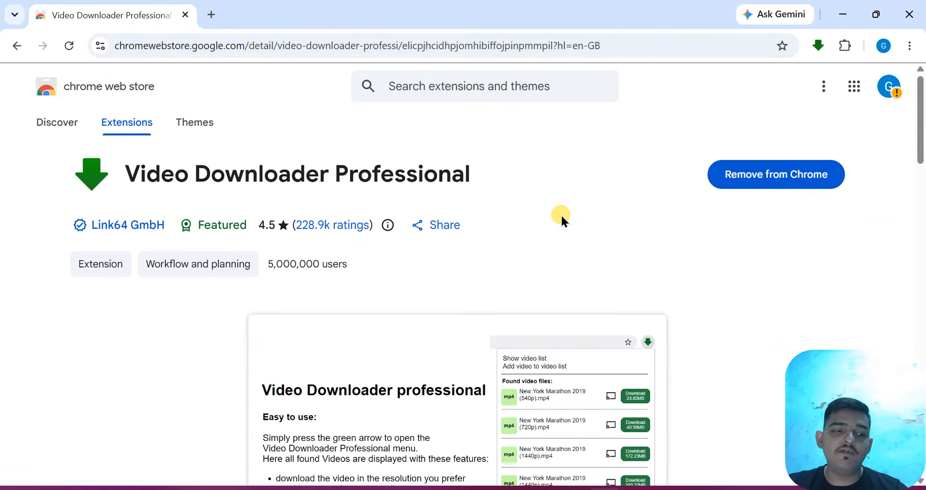
# Step: Find Pinterest through Google in a new tab, open its website, and keep an additional blank tab ready
pyautogui.click(211, 6)
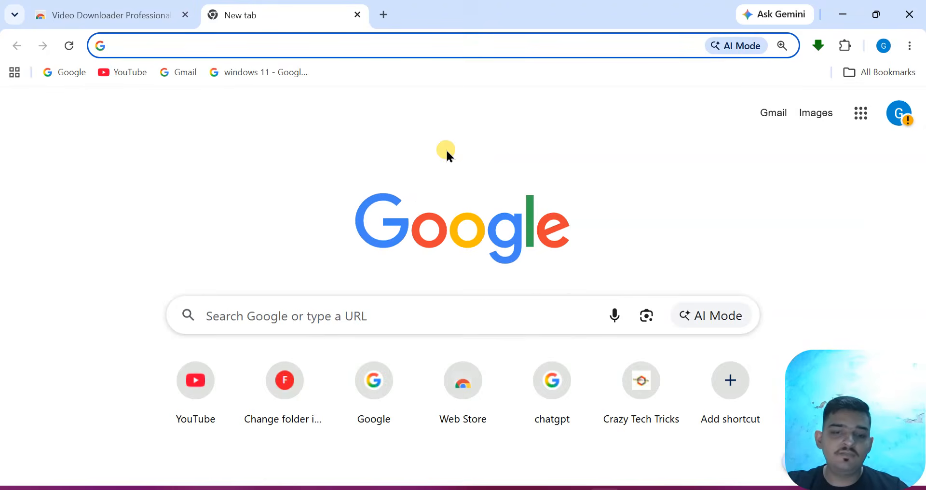
pyautogui.write('pri')
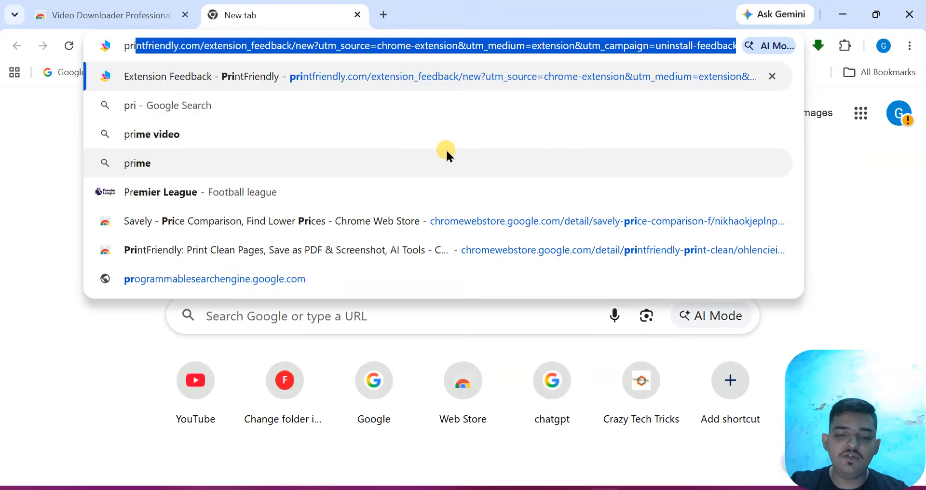
pyautogui.write('nter')
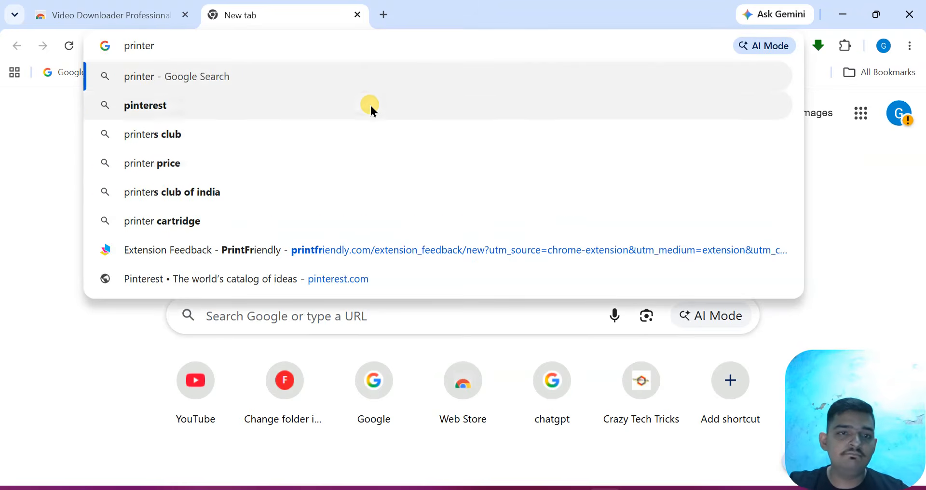
pyautogui.click(360, 96)
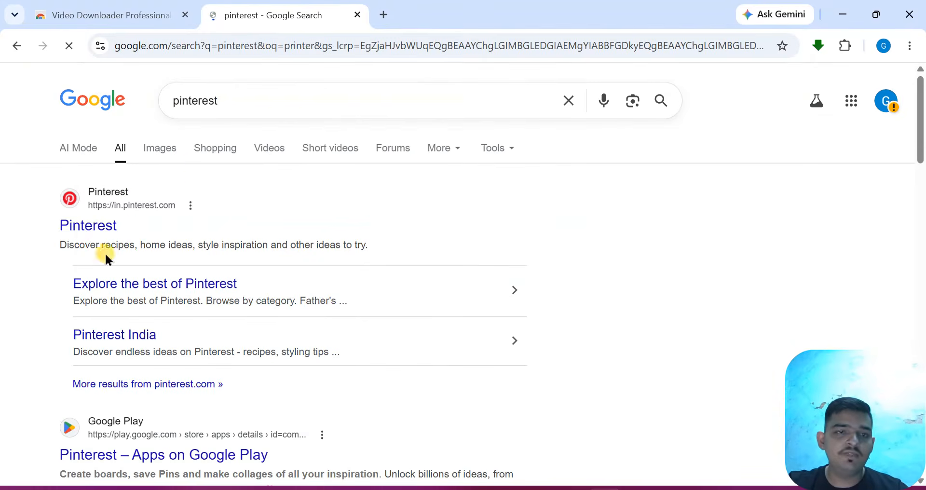
pyautogui.click(95, 232)
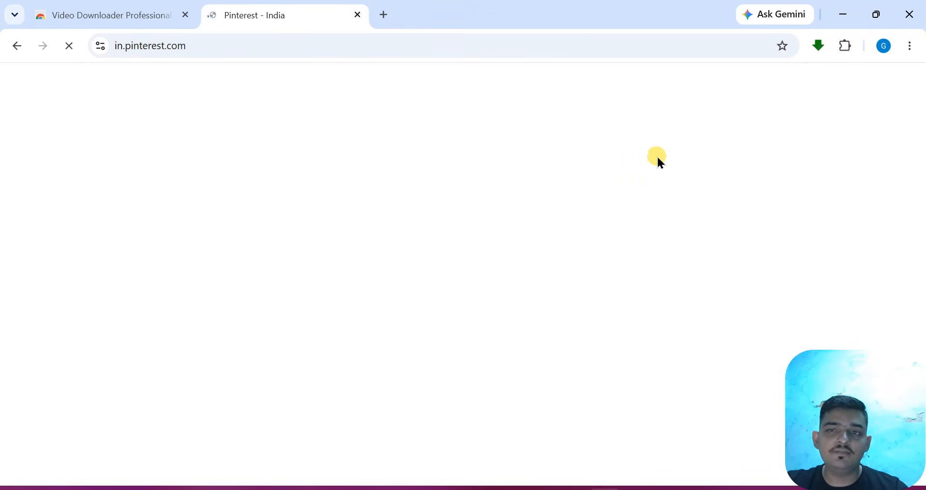
pyautogui.click(385, 10)
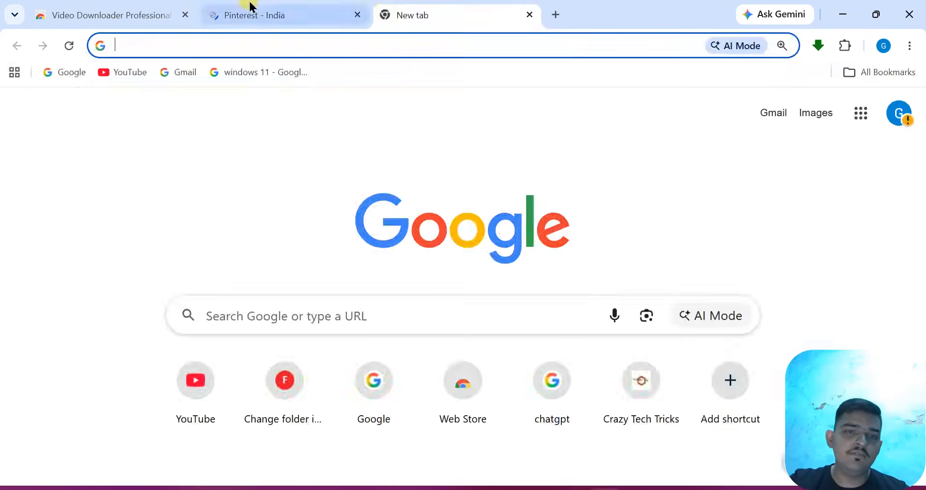
pyautogui.click(251, 7)
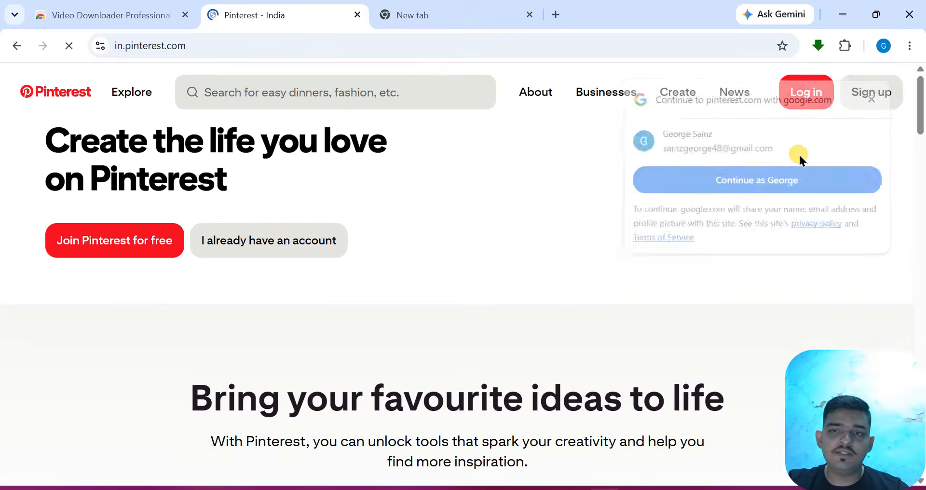
# Step: Dismiss the Google sign-in prompt and try to use Pinterest's own search without logging in
pyautogui.click(877, 97)
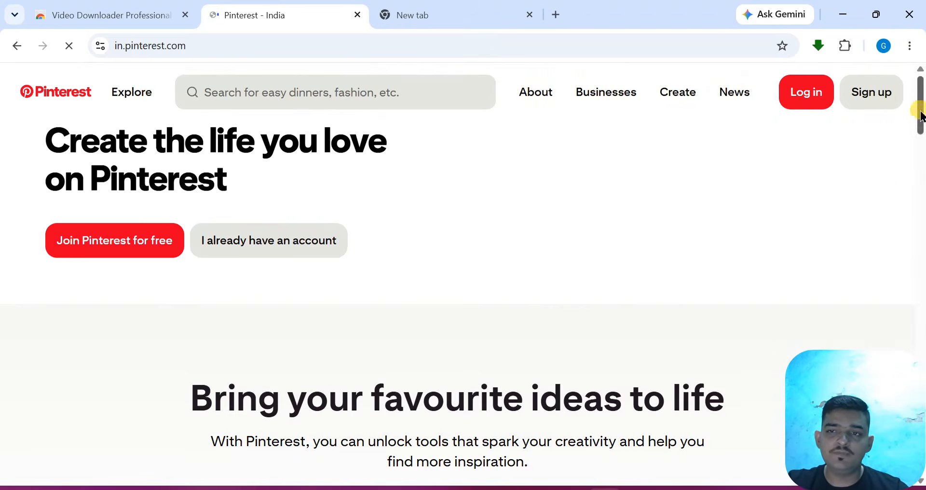
pyautogui.click(374, 85)
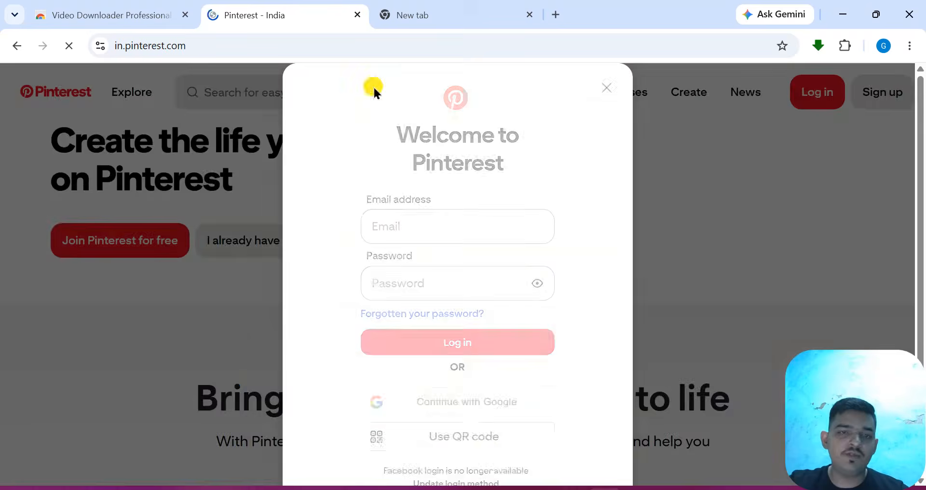
pyautogui.click(604, 87)
pyautogui.click(315, 100)
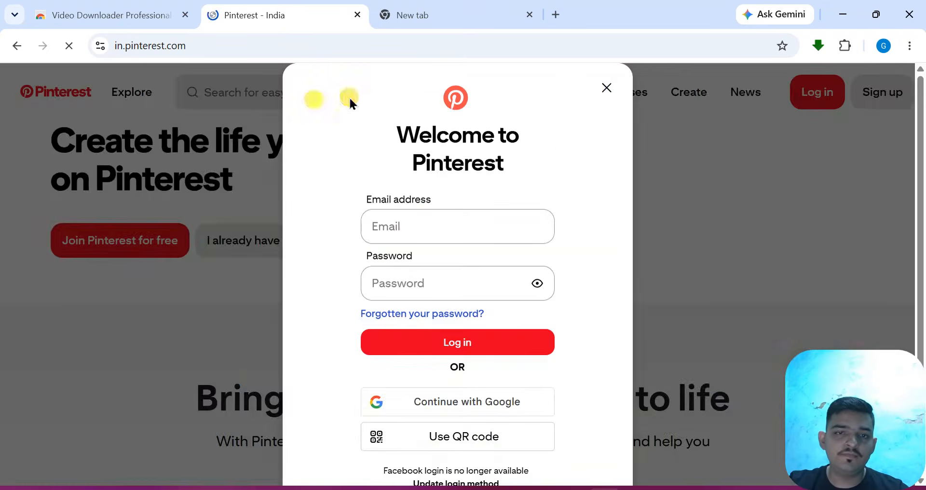
pyautogui.click(605, 89)
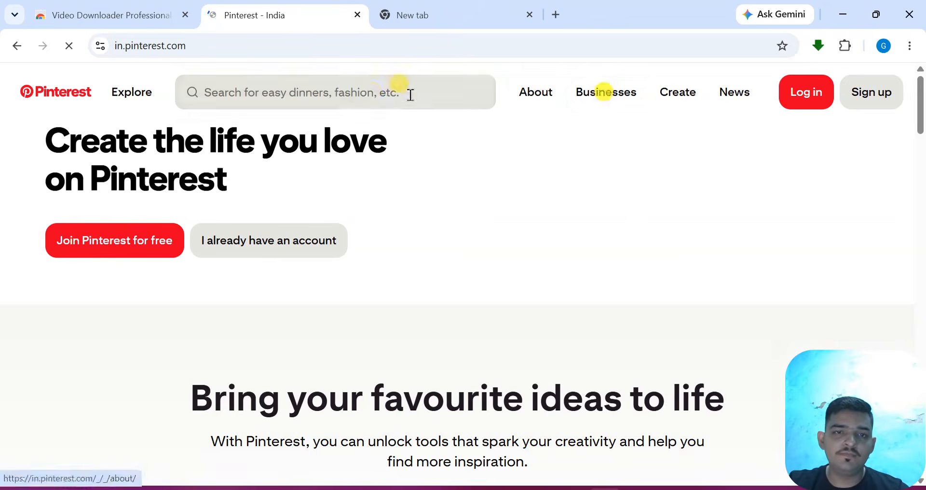
pyautogui.click(383, 99)
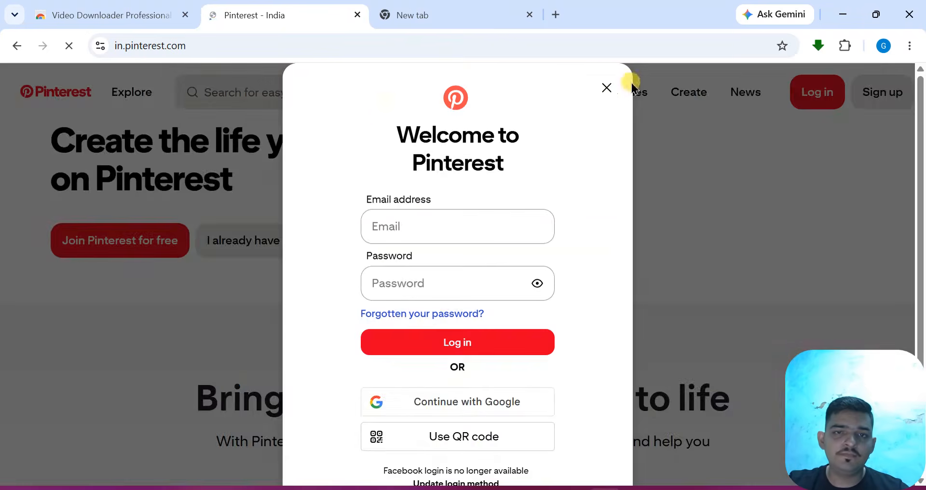
pyautogui.click(606, 86)
# Step: Search Google for "video" in the blank tab
pyautogui.click(394, 7)
pyautogui.write('video')
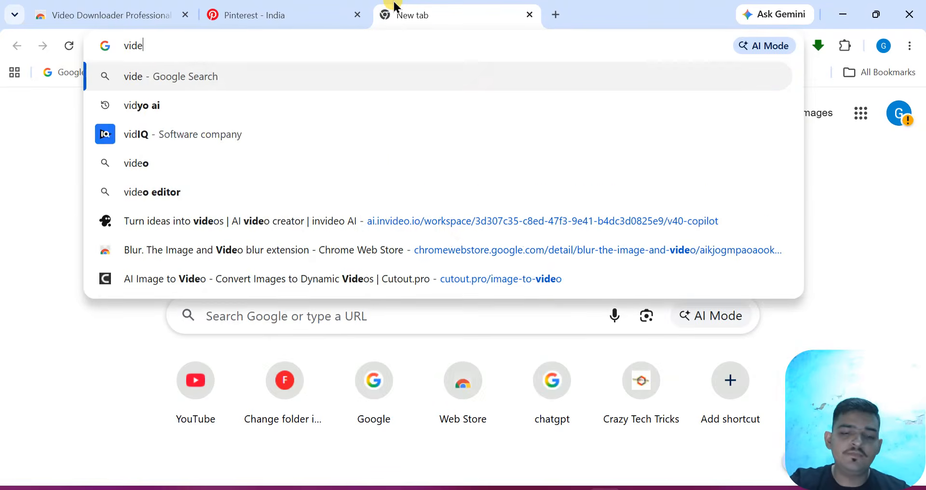
pyautogui.press('Return')
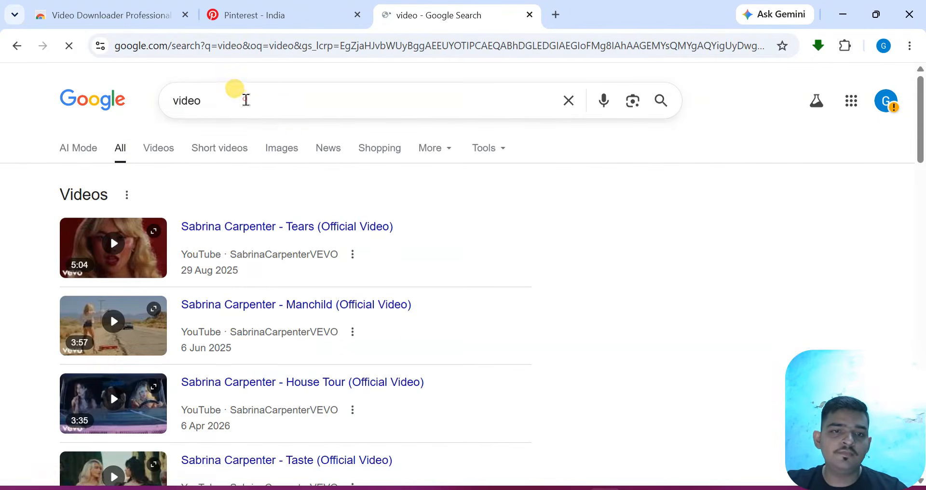
# Step: Change the Google search to "technology video" and restrict the results to videos
pyautogui.click(245, 99)
pyautogui.doubleClick(245, 99)
pyautogui.write('t')
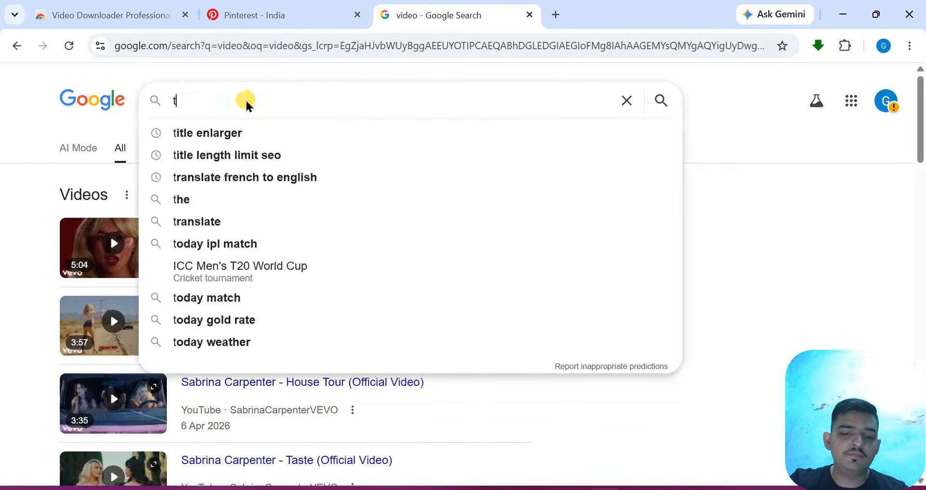
pyautogui.write('echnol')
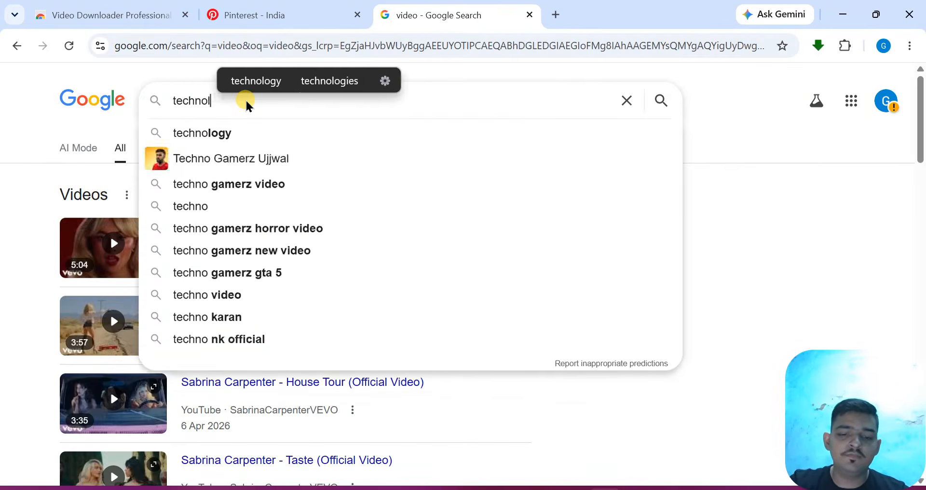
pyautogui.write('ogy v')
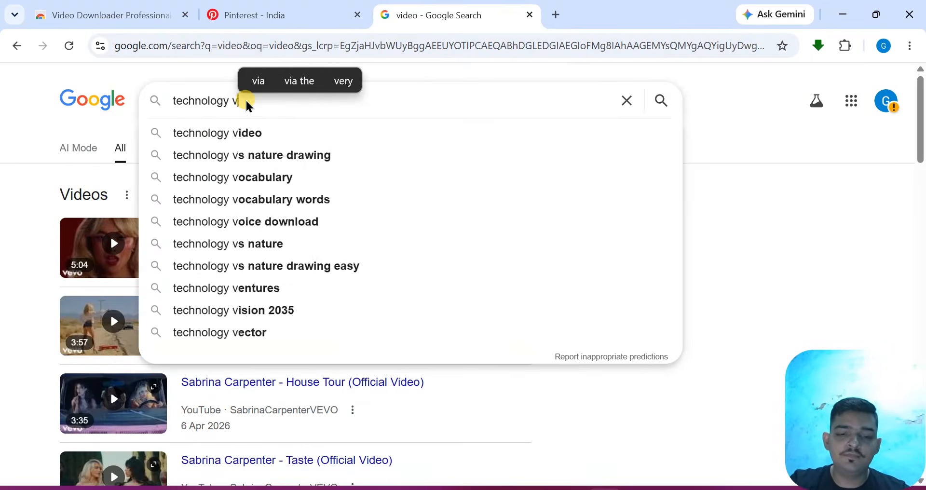
pyautogui.write('ideo')
pyautogui.press('Return')
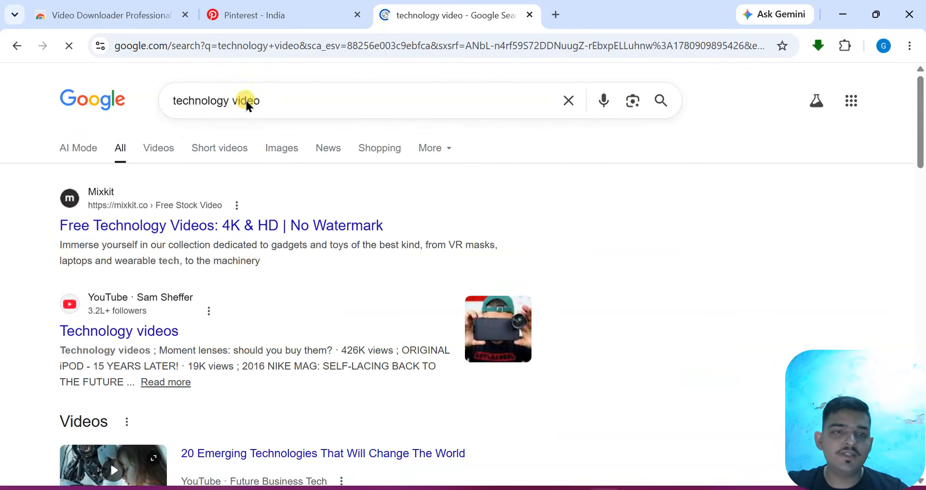
pyautogui.click(159, 148)
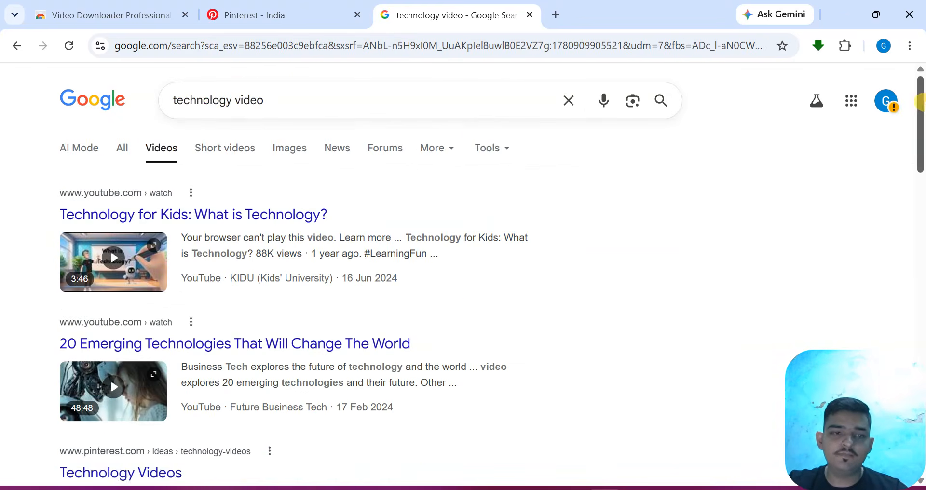
# Step: Open Pinterest's Tech video background page and check its downloadable video files with Video Downloader Professional
pyautogui.moveTo(920, 103); pyautogui.dragTo(922, 360)
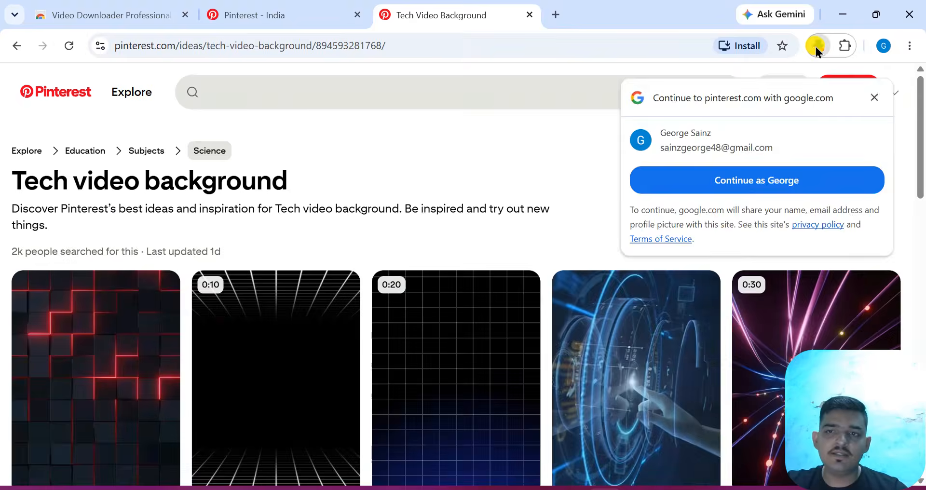
pyautogui.click(875, 98)
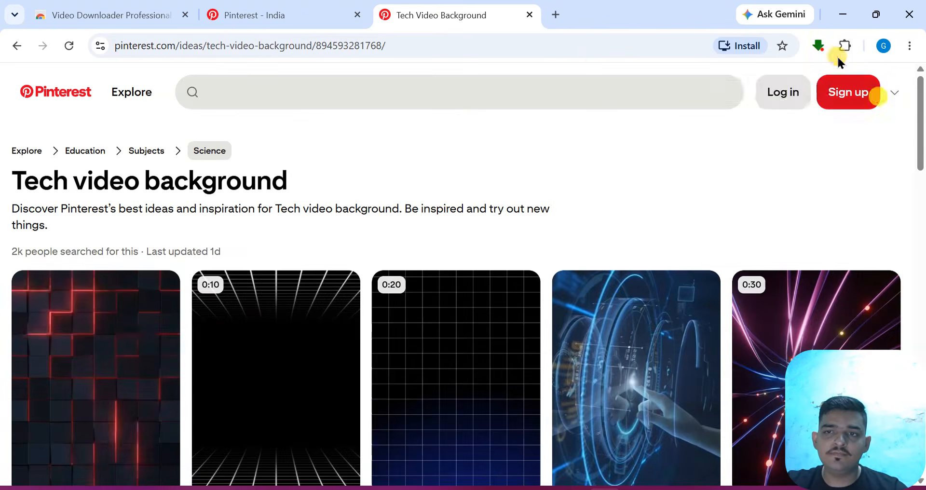
pyautogui.click(821, 46)
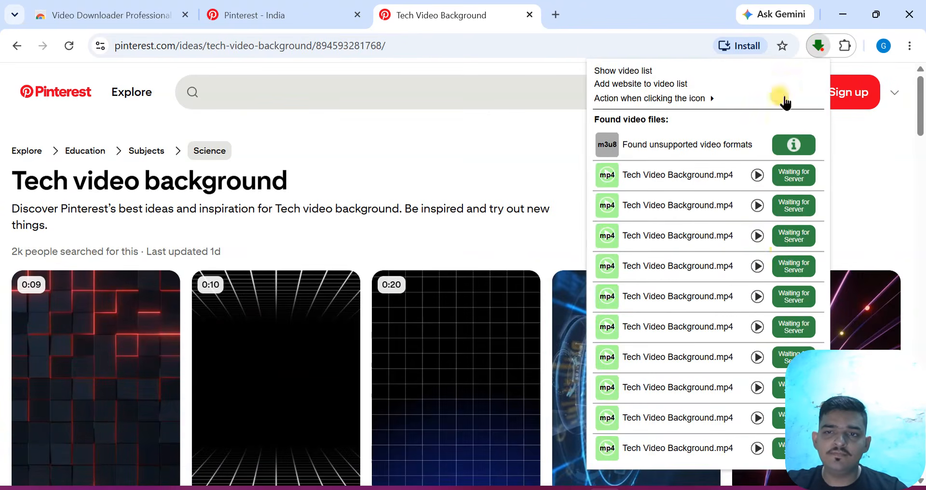
pyautogui.click(922, 100)
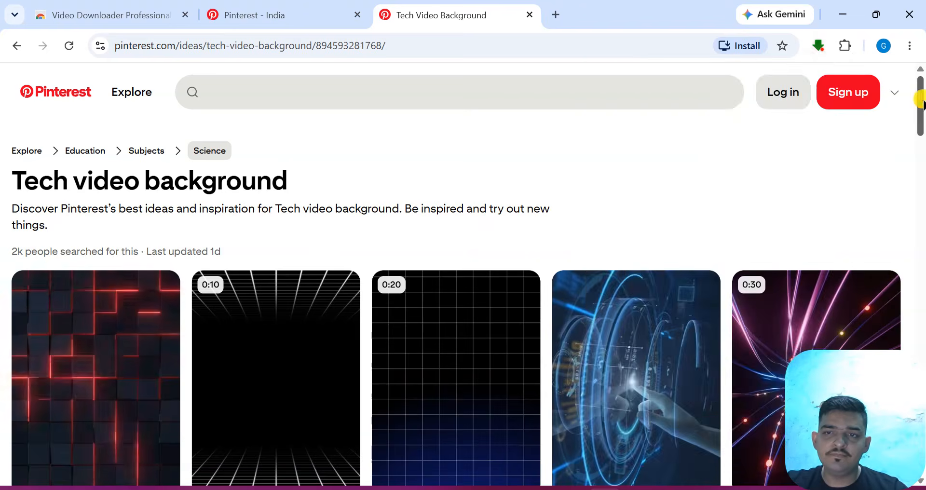
# Step: Preview the 8.98 MB Tech Video Background.mp4 from Video Downloader Professional's found files and close the preview
pyautogui.click(813, 47)
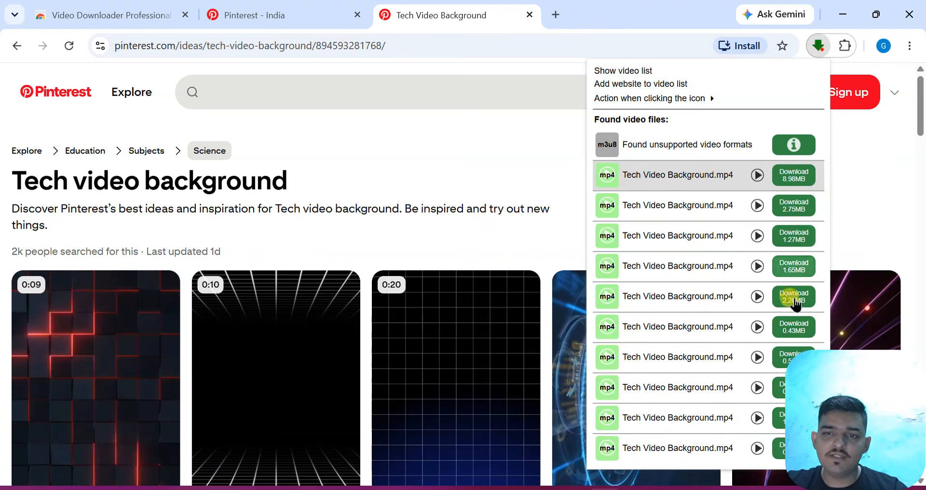
pyautogui.click(758, 177)
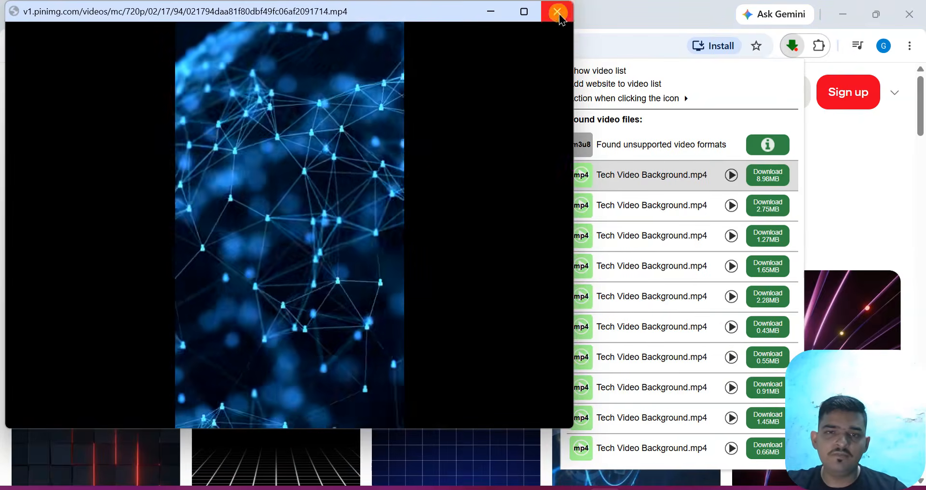
pyautogui.click(557, 12)
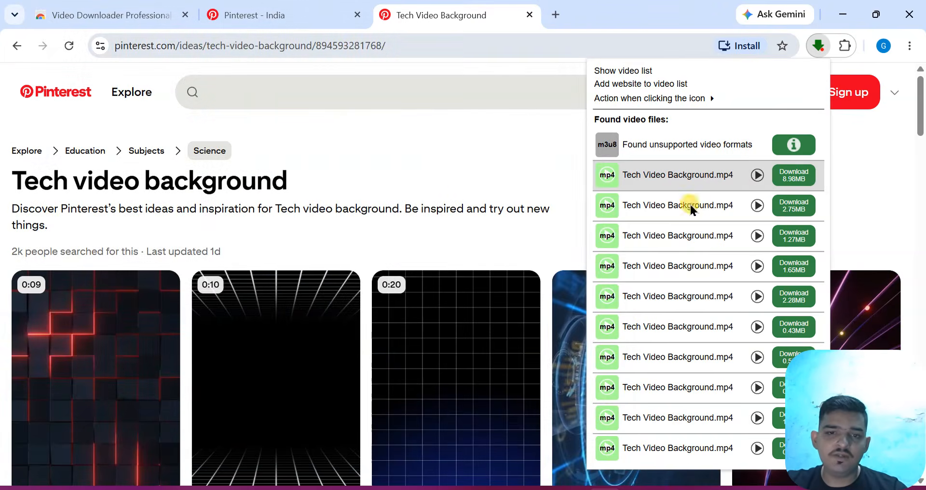
# Step: Download the 8.98 MB Tech Video Background.mp4 to the Desktop folder and dismiss the extension's file list
pyautogui.click(799, 176)
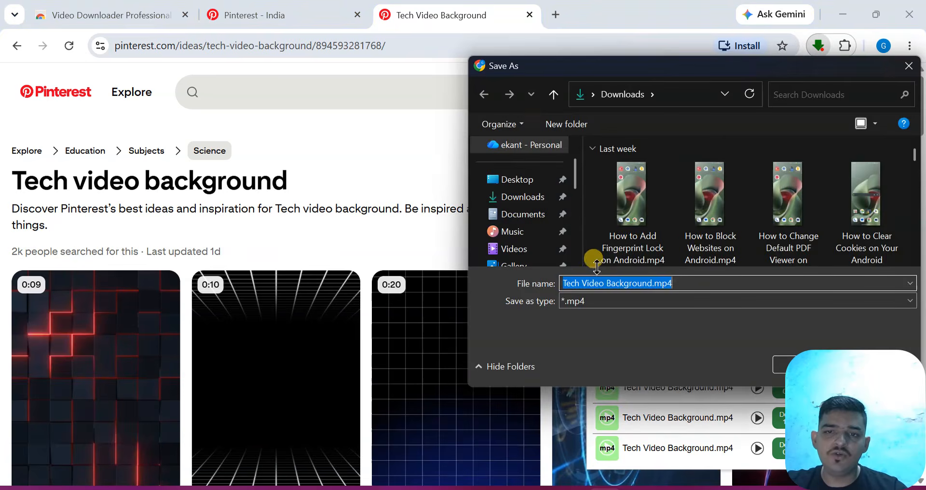
pyautogui.click(530, 180)
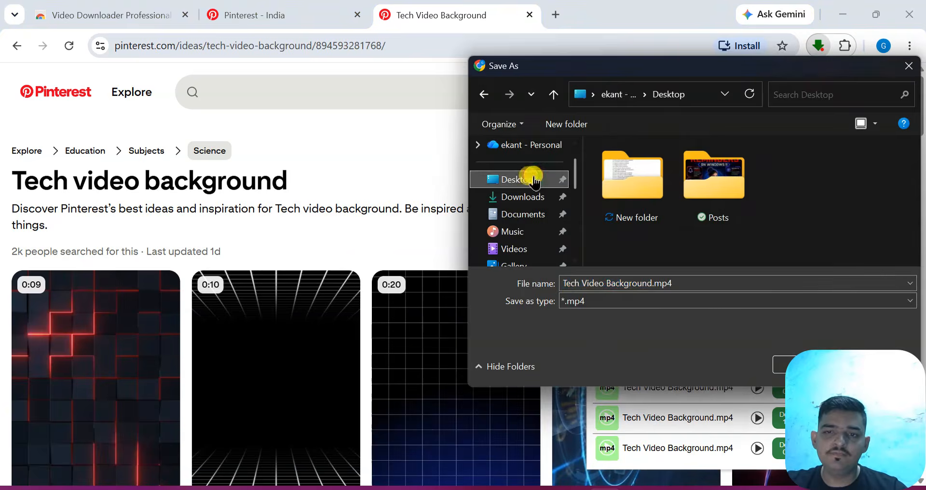
pyautogui.click(779, 371)
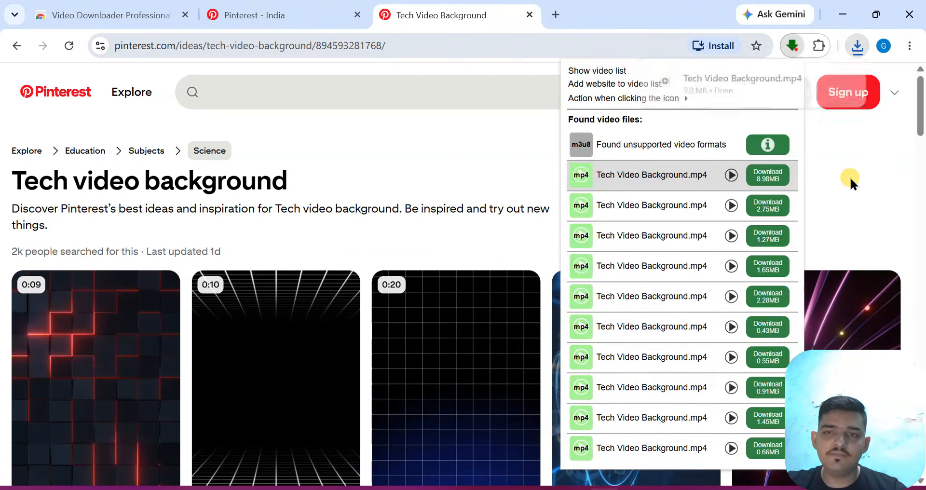
pyautogui.click(859, 179)
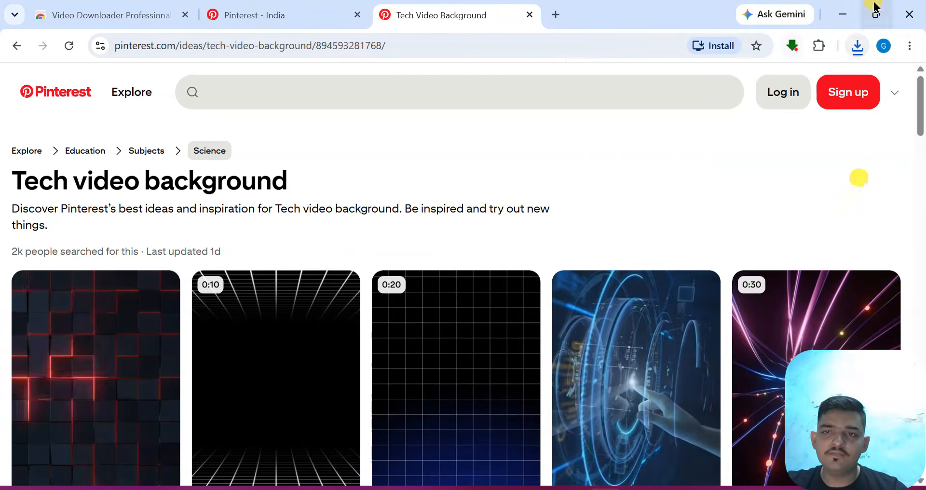
# Step: Refresh the Windows desktop, play the downloaded Tech Video Background file in Media Player, and close the player
pyautogui.click(839, 9)
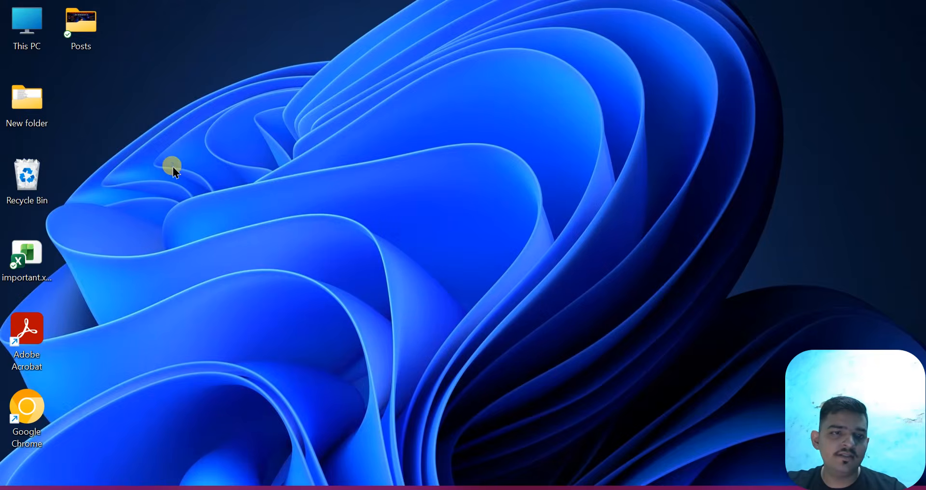
pyautogui.rightClick(172, 166)
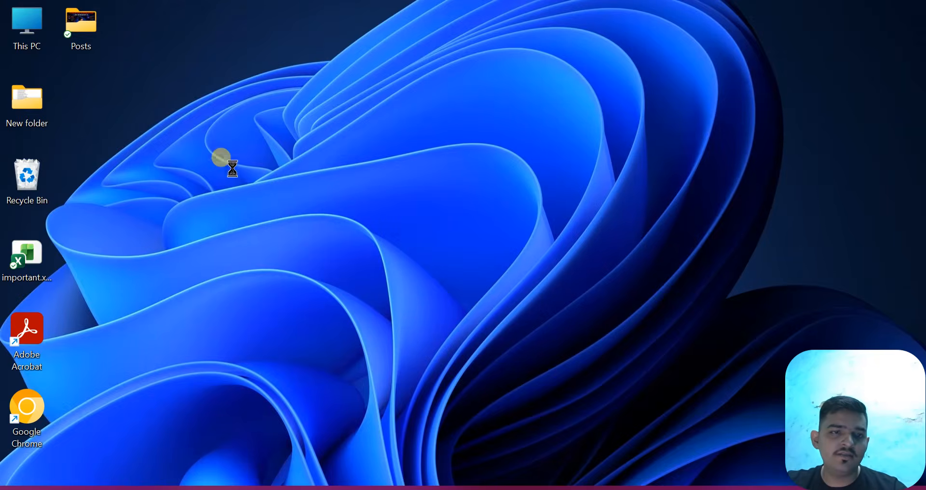
pyautogui.click(311, 212)
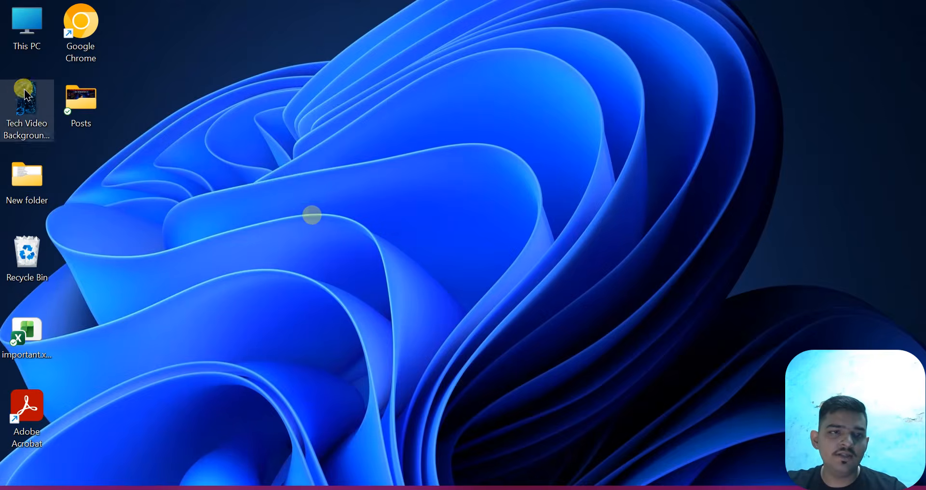
pyautogui.doubleClick(20, 108)
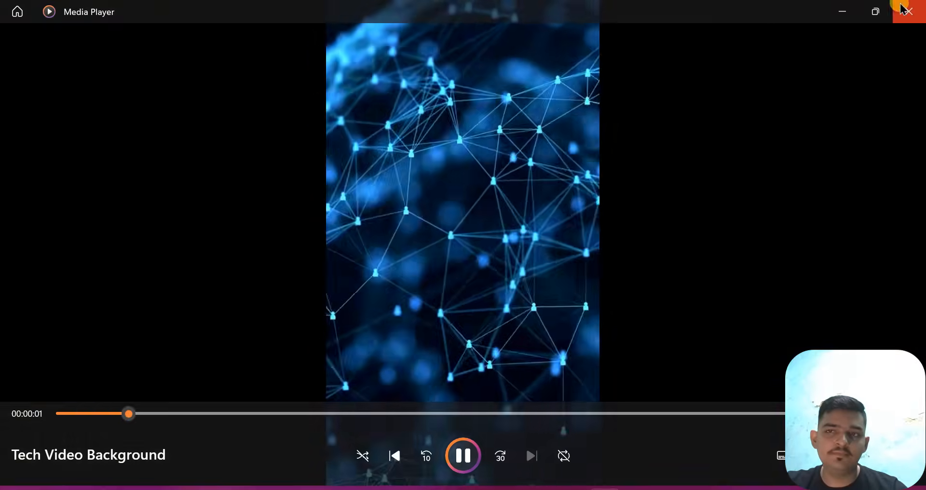
pyautogui.click(905, 9)
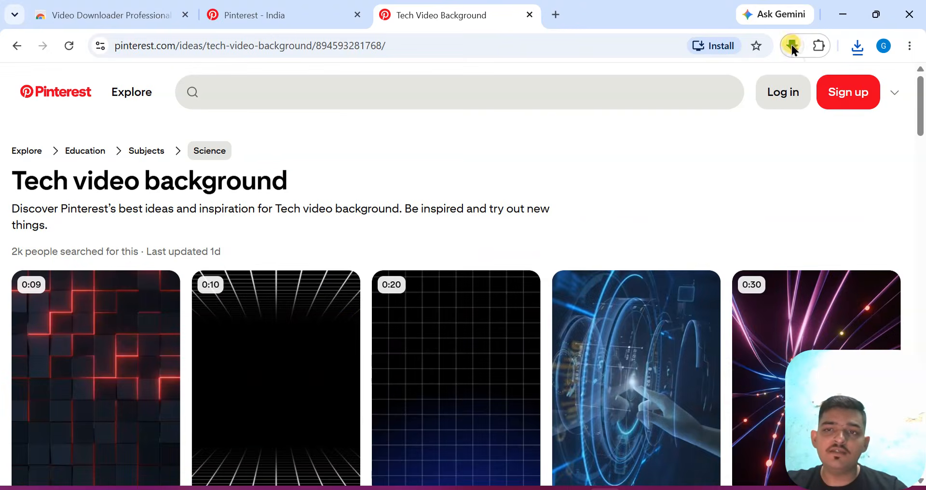
# Step: Review the video files found on the Pinterest page in Video Downloader Professional and minimize the browser
pyautogui.click(793, 46)
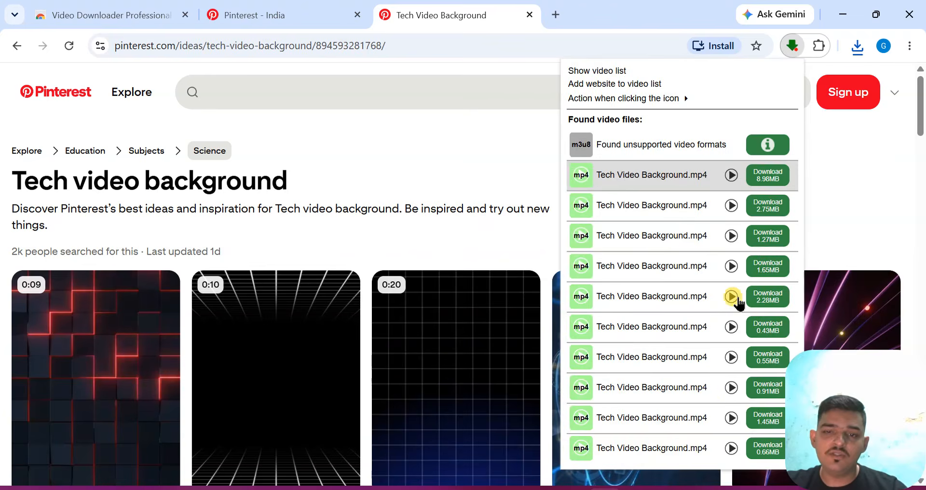
pyautogui.click(866, 192)
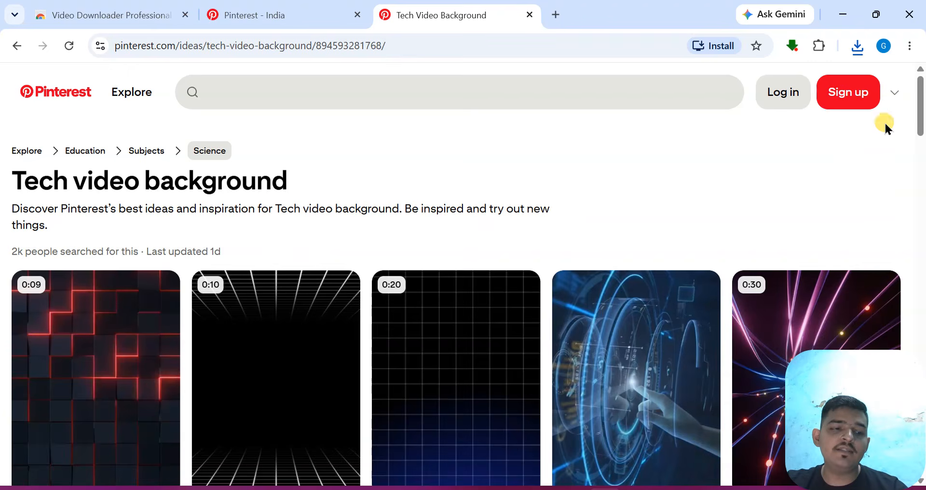
pyautogui.click(842, 7)
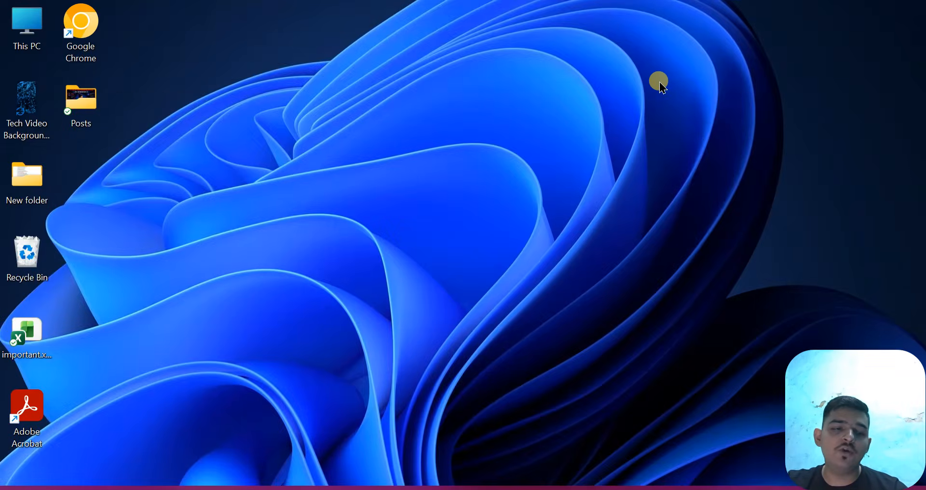